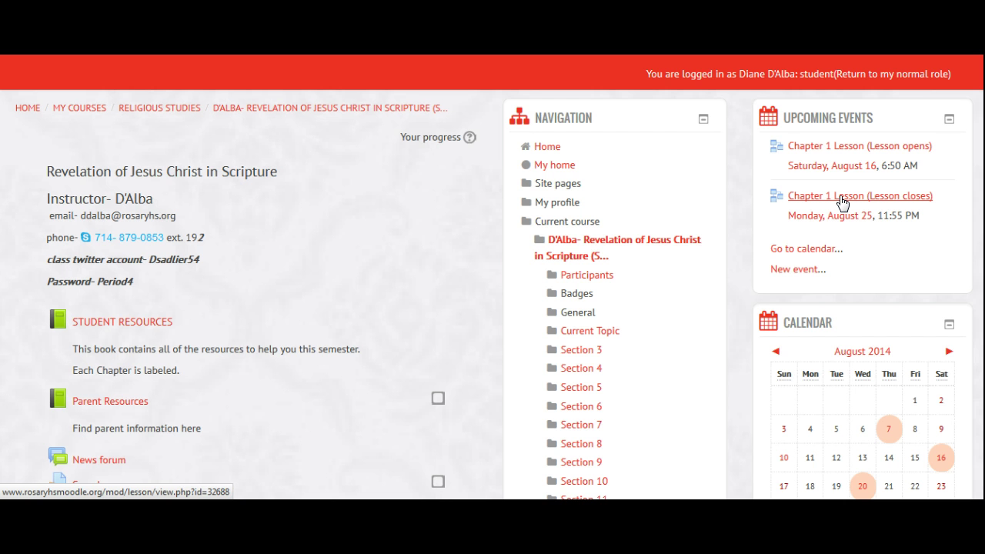
Open the Chapter 1 Lesson from its upcoming closing event and switch from the student role back to the normal role
click(843, 202)
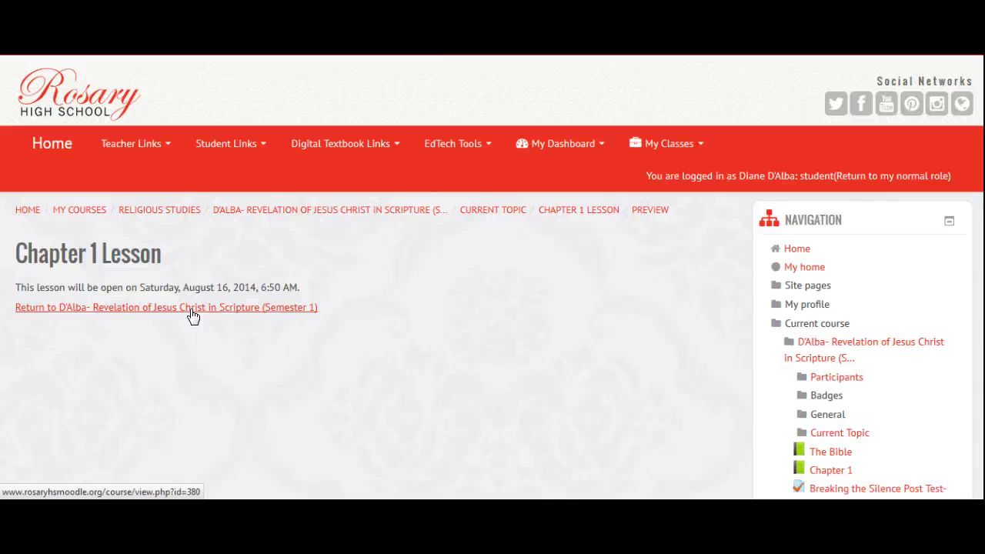
click(893, 177)
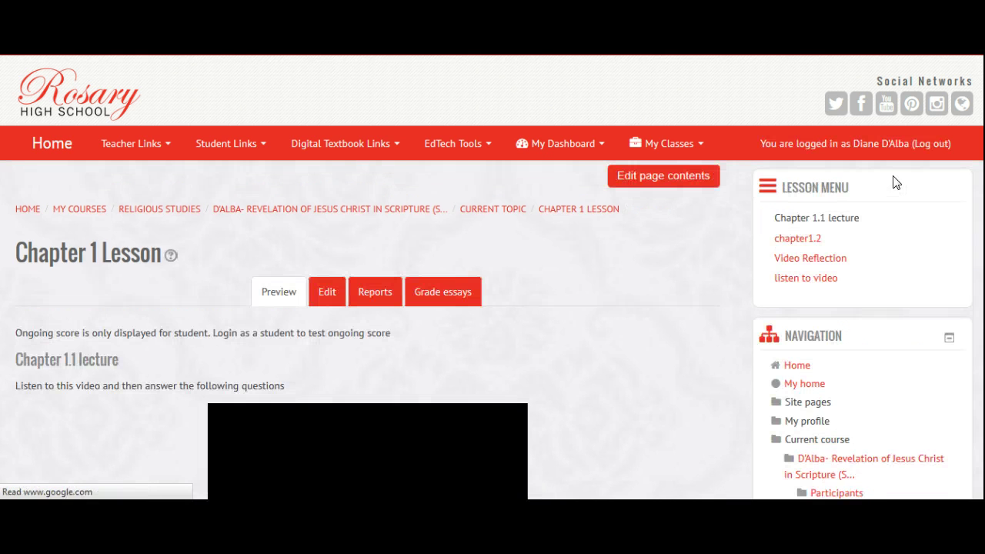
Review the Chapter 1.1 lecture page and advance to the true/false question about needs and wants
scroll(383, 377, down, 2)
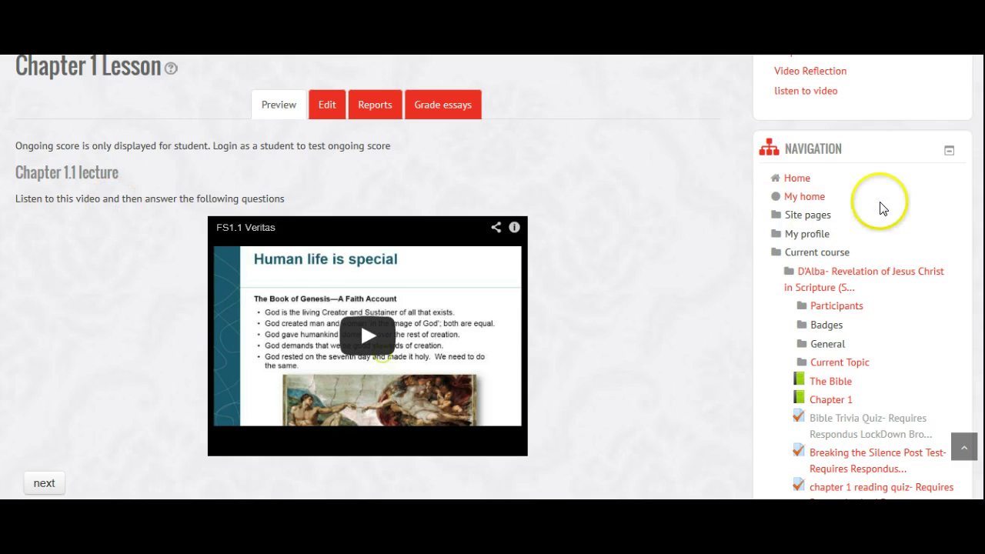
scroll(23, 269, down, 3)
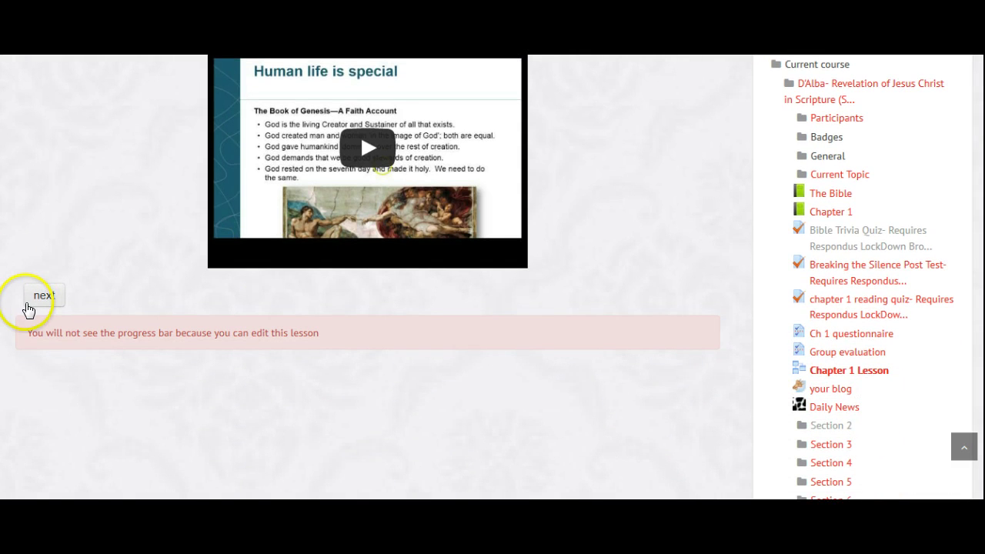
click(31, 300)
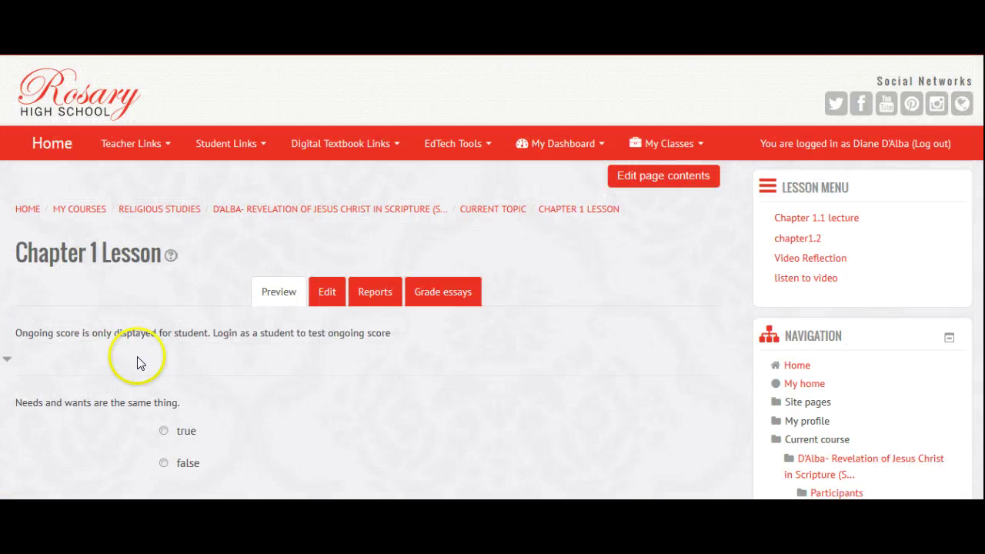
scroll(864, 247, down, 3)
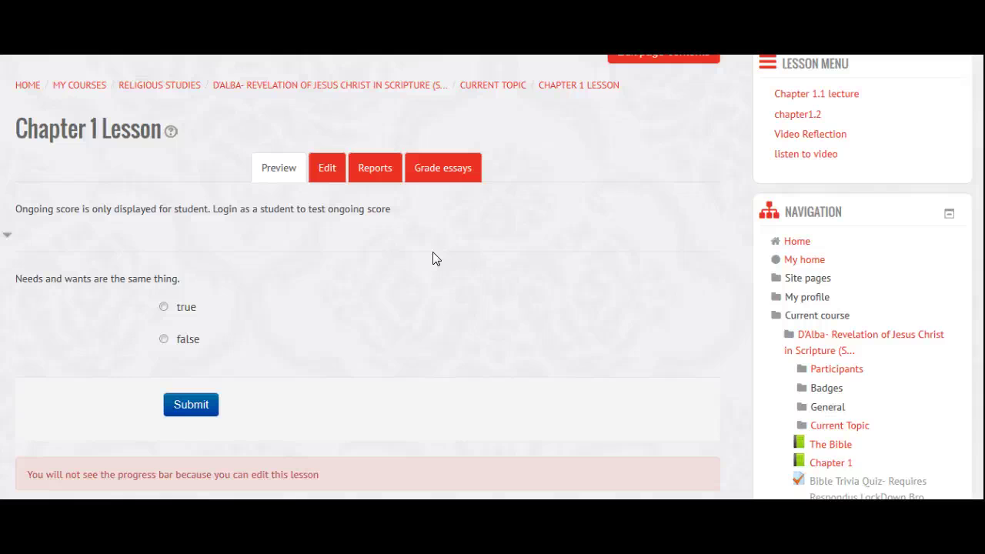
Look through the lesson's question pages in editing view and preview question 5, "Sharers in God's life and love means to be made"
click(173, 142)
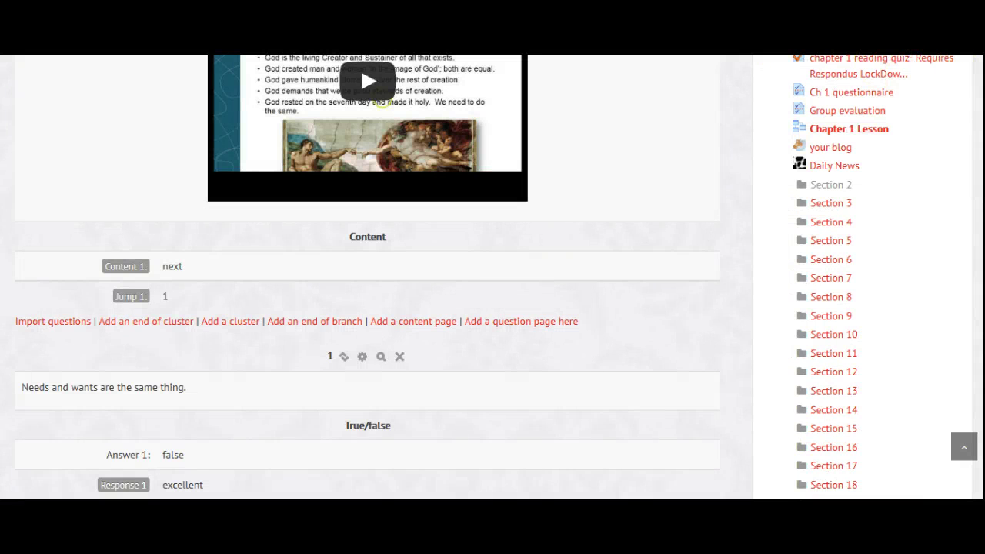
scroll(382, 105, down, 12)
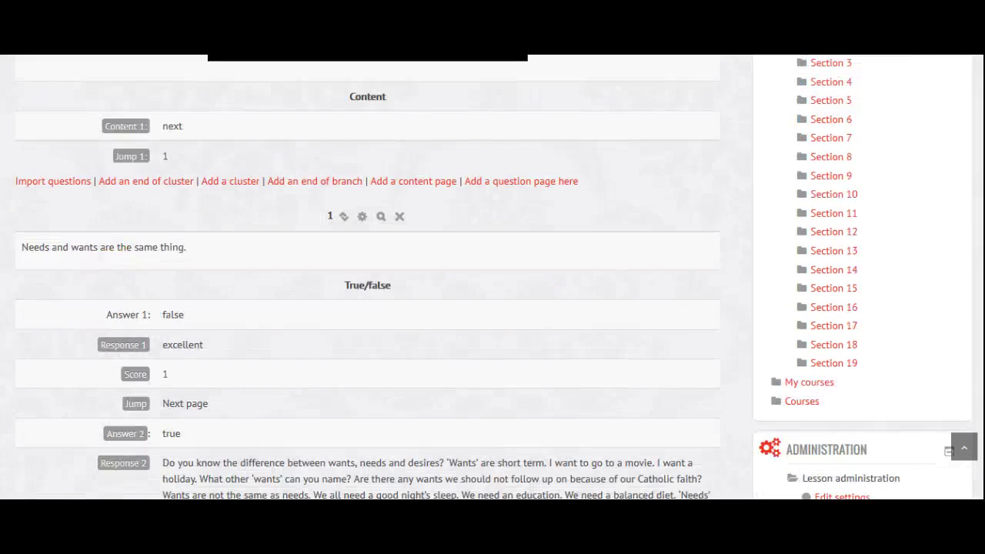
scroll(368, 278, down, 12)
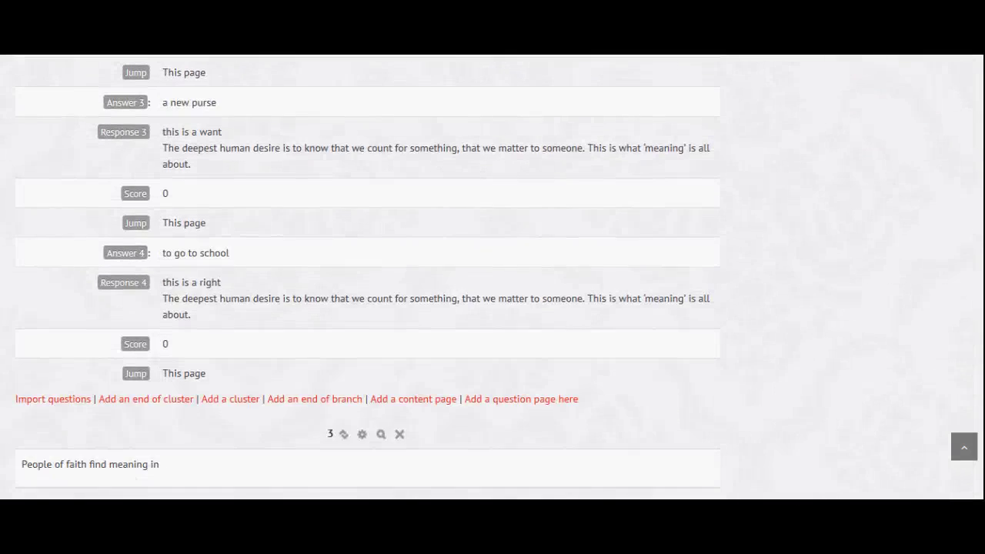
scroll(368, 278, down, 9)
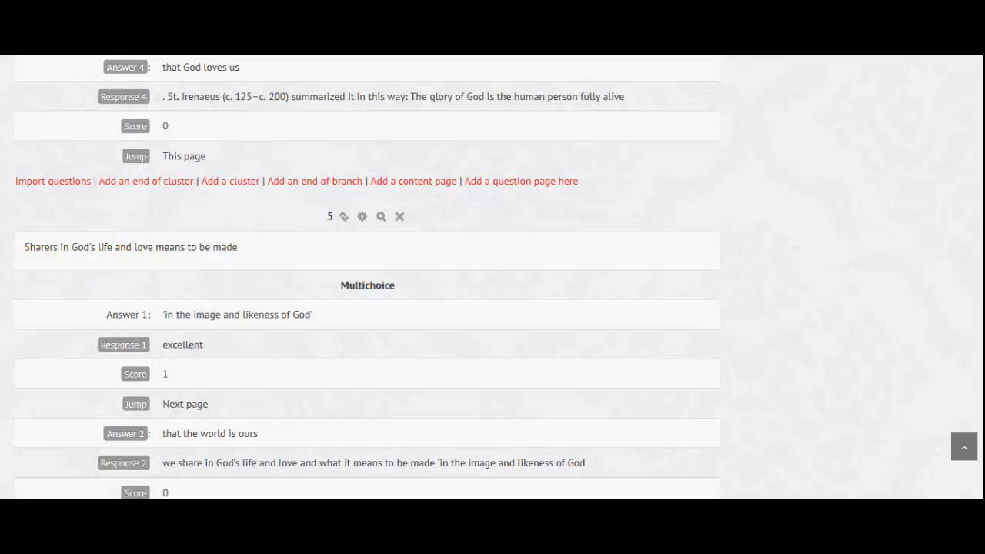
scroll(367, 277, up, 5)
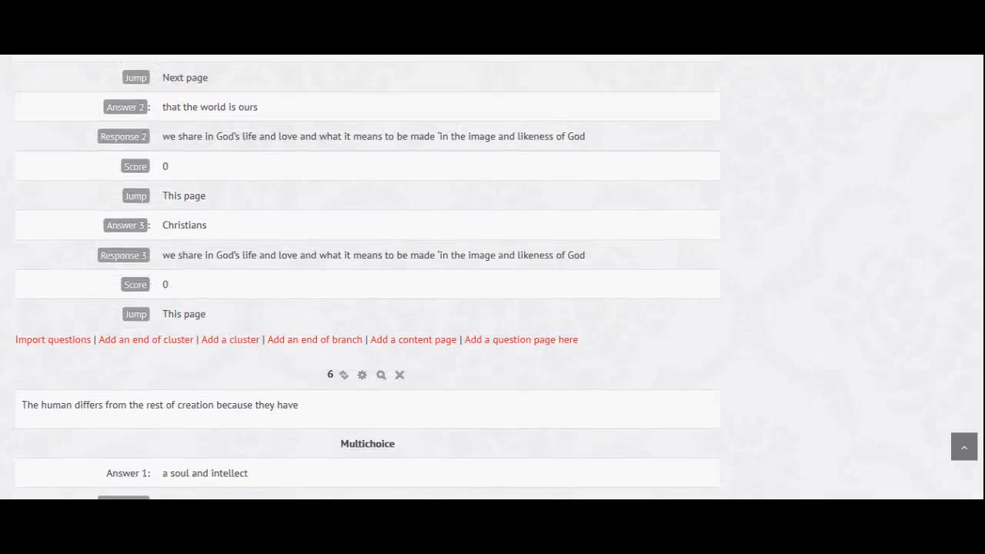
scroll(368, 277, up, 2)
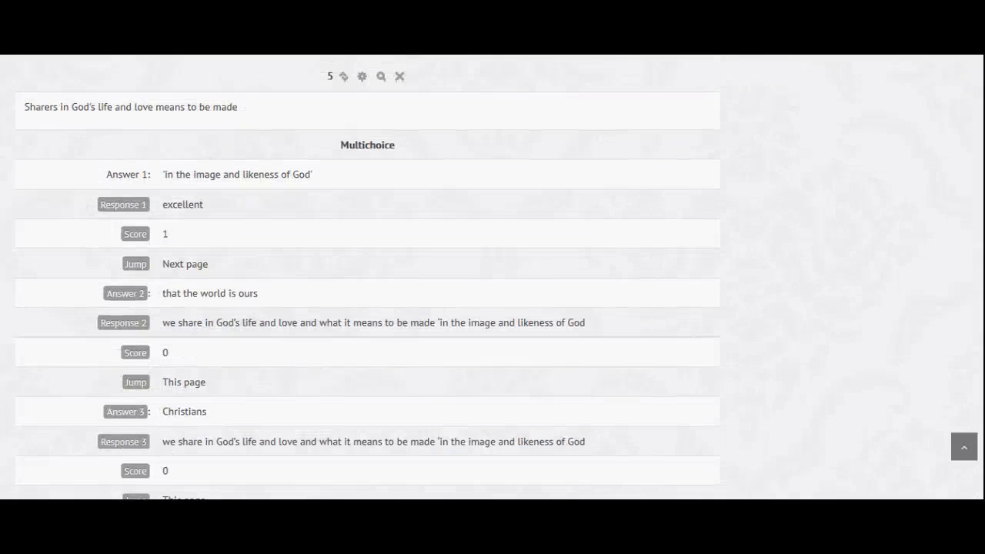
click(384, 125)
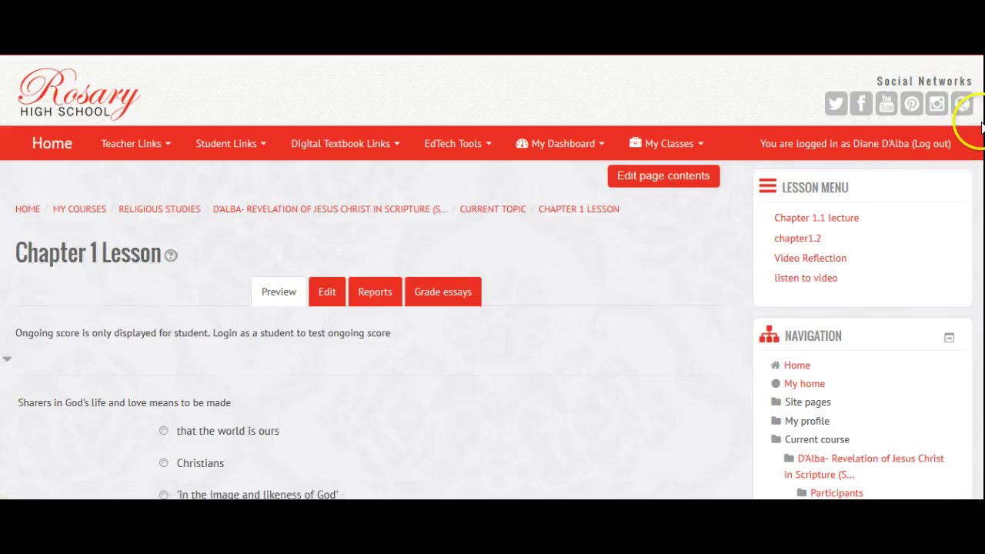
scroll(493, 277, down, 2)
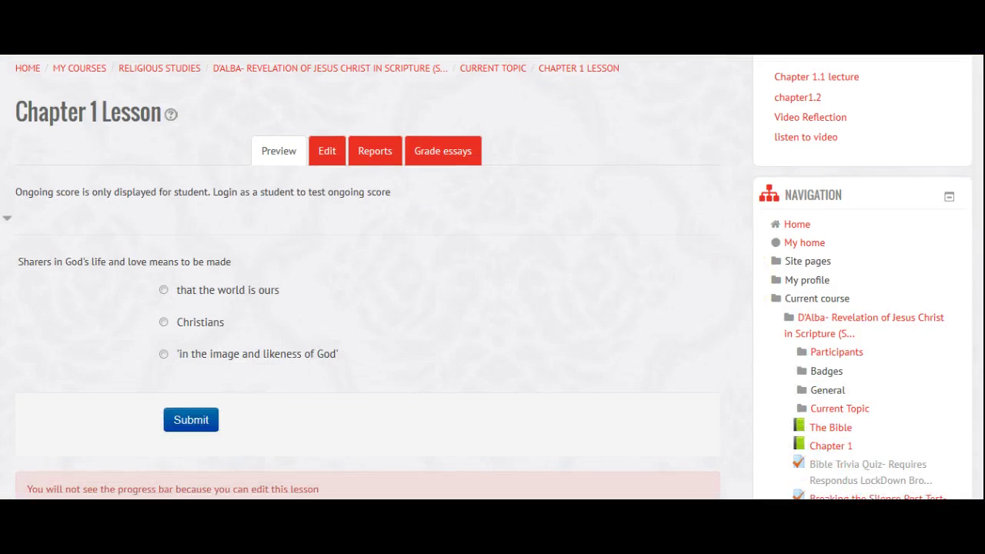
Preview the lesson's Video Reflection page and review the Father Barron video and the notes below it
click(181, 431)
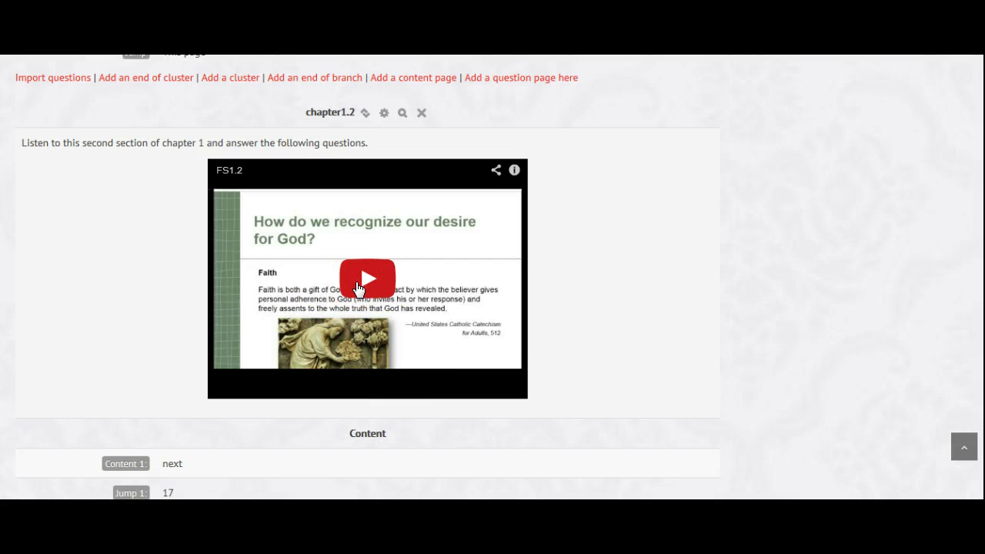
click(961, 306)
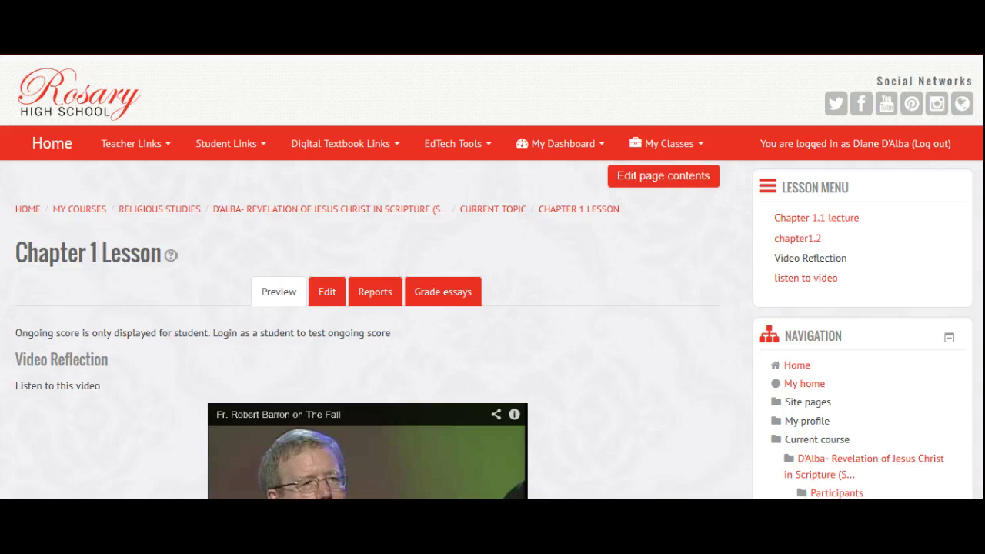
scroll(493, 277, down, 1)
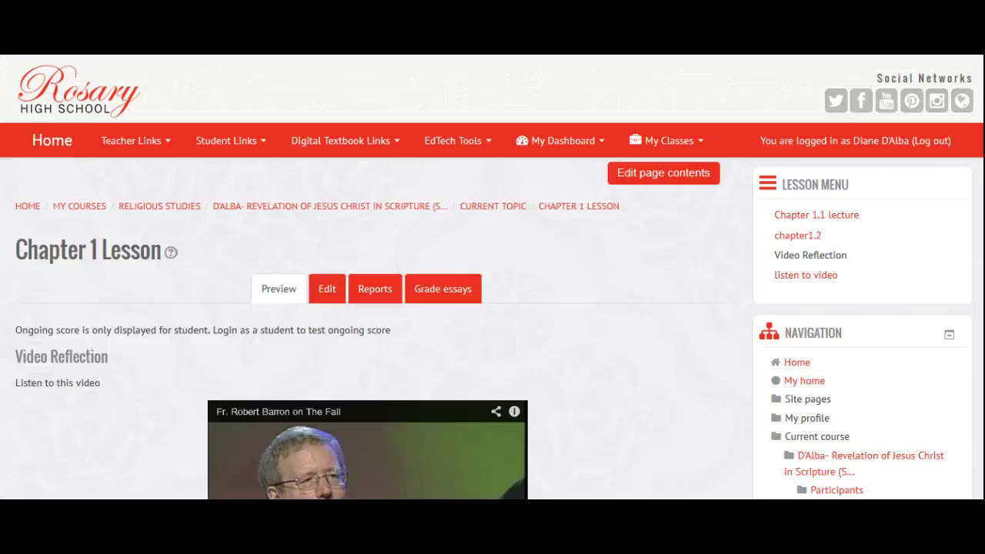
scroll(493, 277, down, 3)
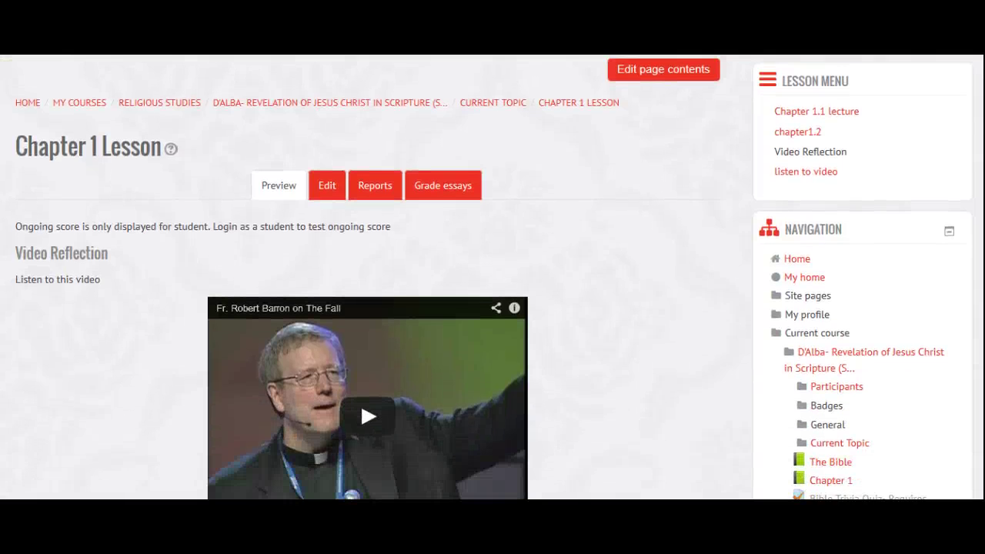
scroll(493, 277, down, 3)
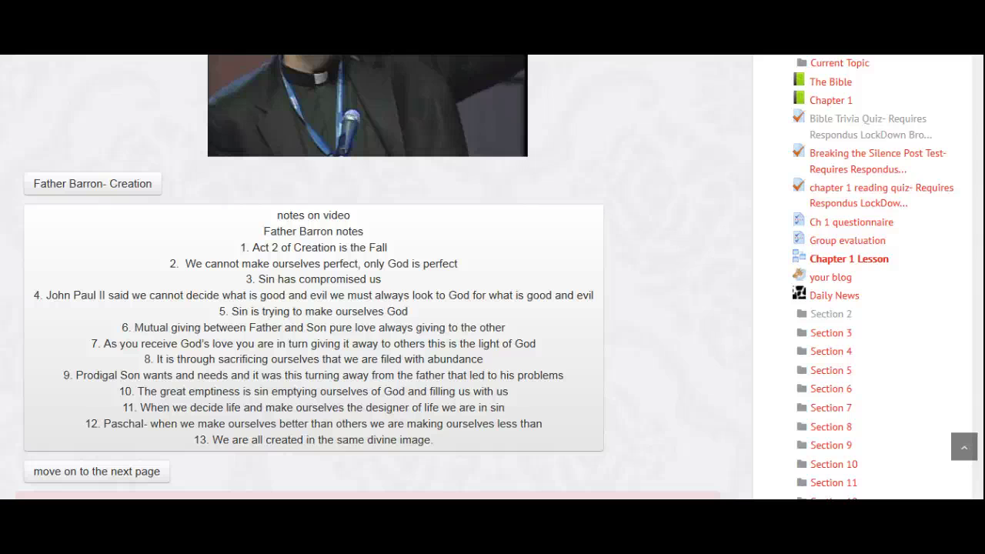
Advance to the essay question on evil, sin, Original Sin and the Fall, and review its reading passage and answer box
click(92, 476)
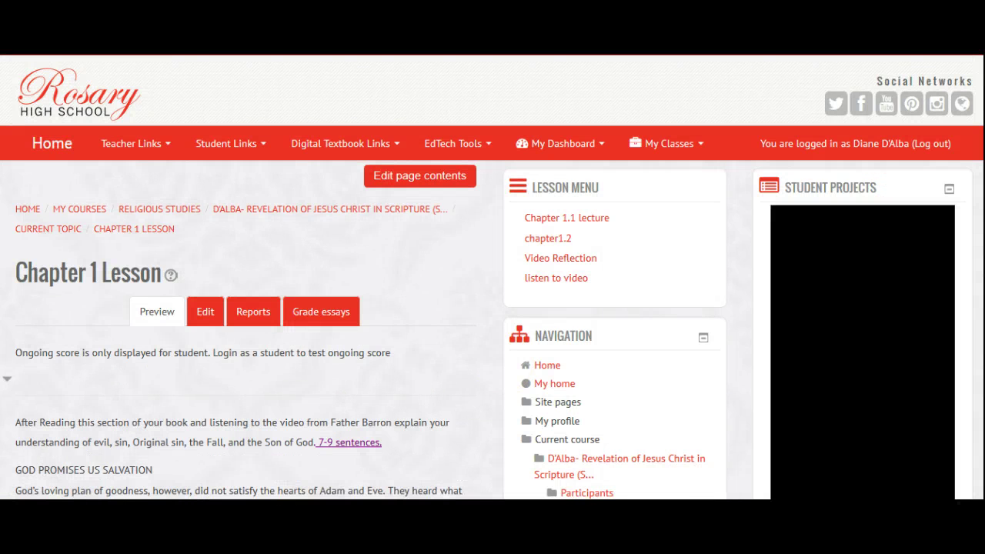
scroll(493, 277, down, 2)
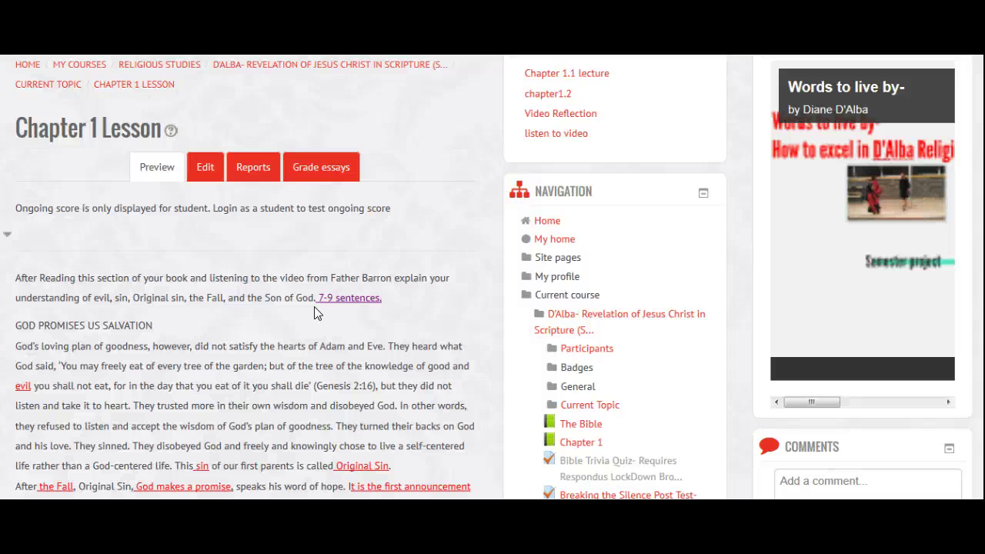
scroll(977, 246, down, 3)
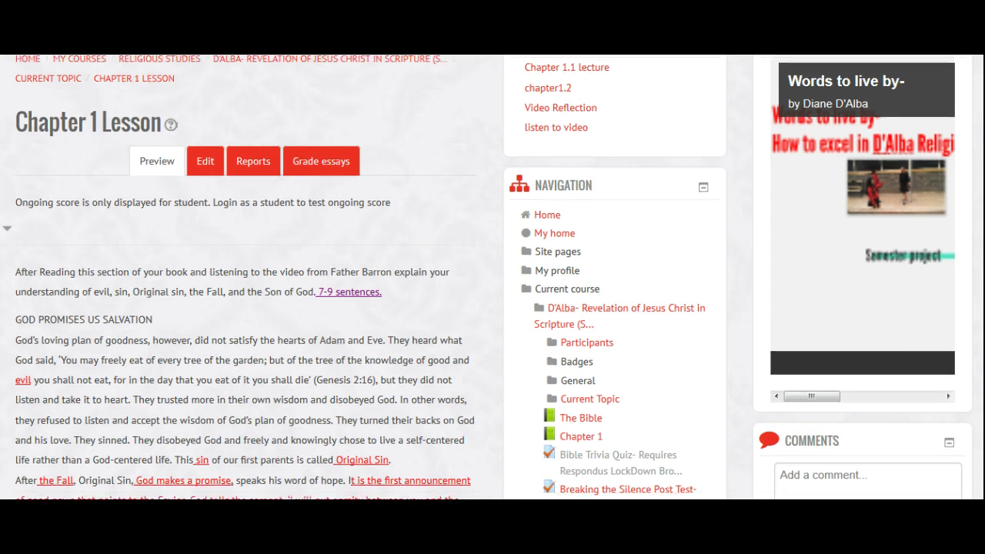
scroll(977, 247, down, 3)
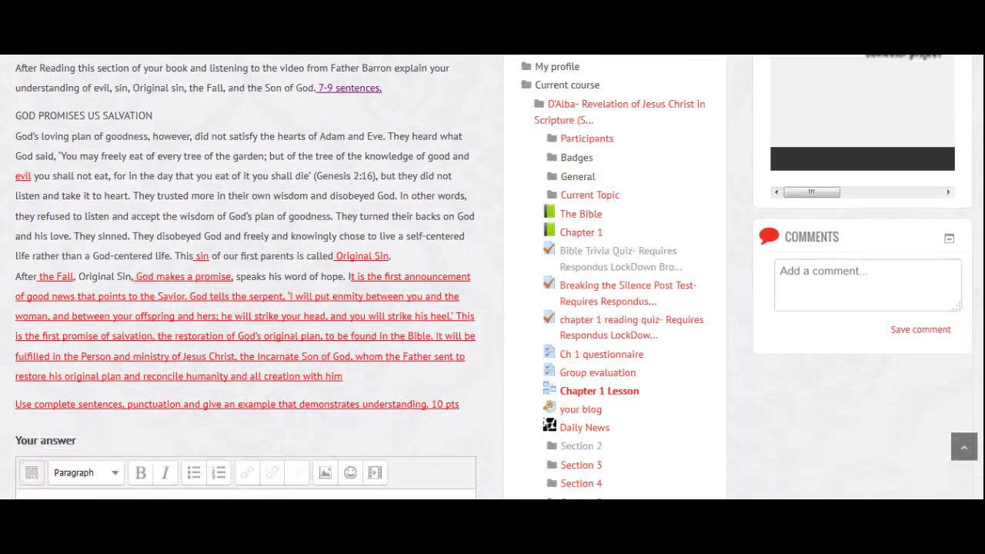
scroll(978, 246, down, 4)
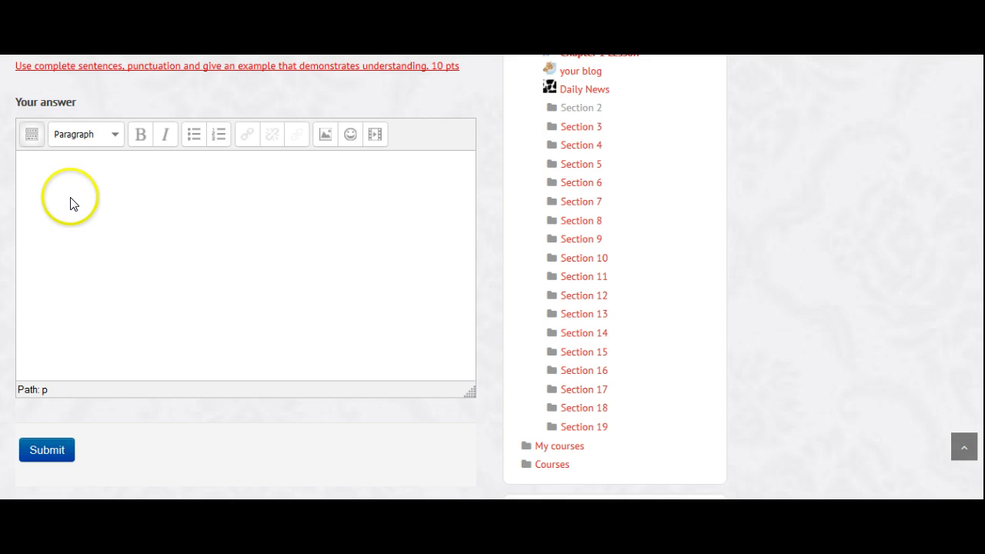
Try to submit the essay question without an answer, and continue back to the question page
click(47, 454)
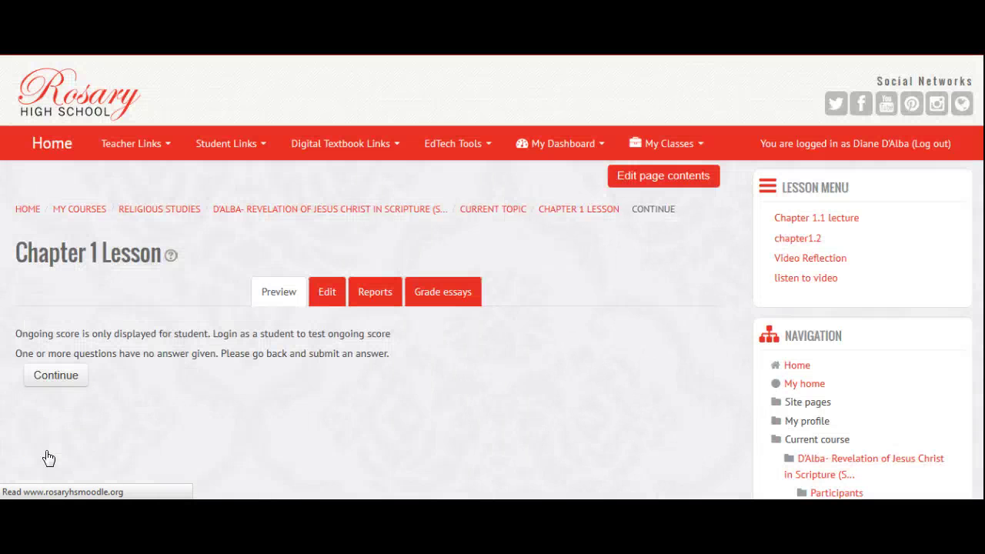
click(54, 377)
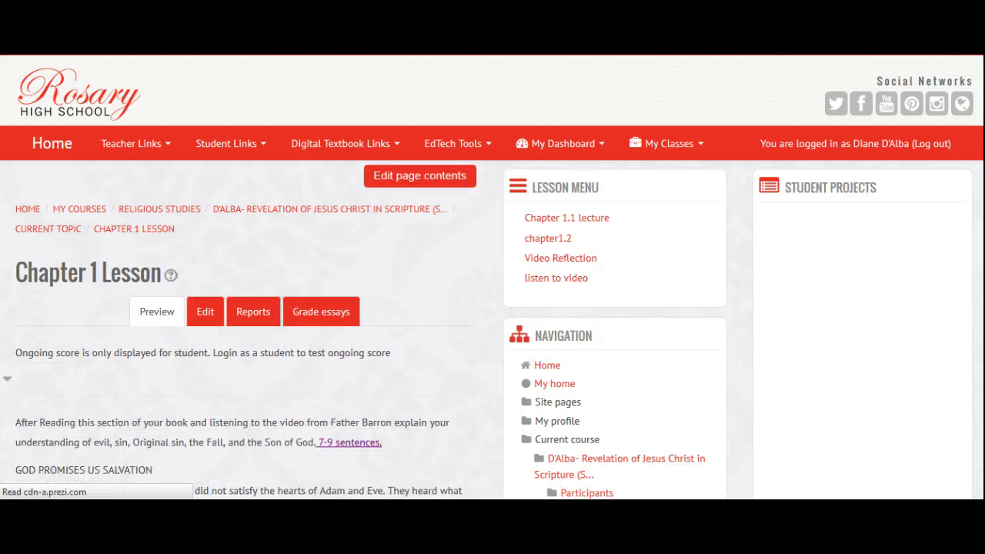
scroll(493, 277, down, 2)
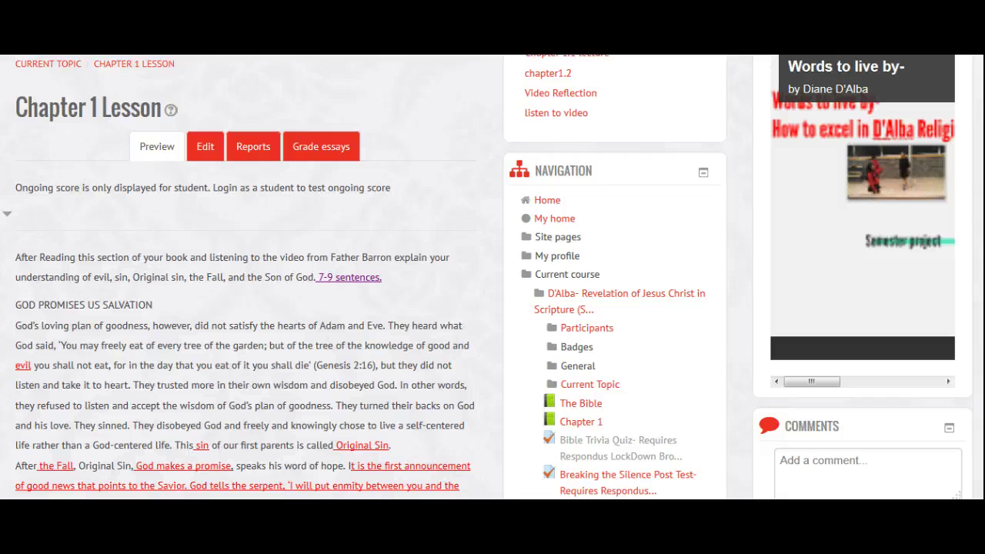
Preview the "listen to video" page with the St. Augustine of Hippo video
scroll(492, 308, down, 2)
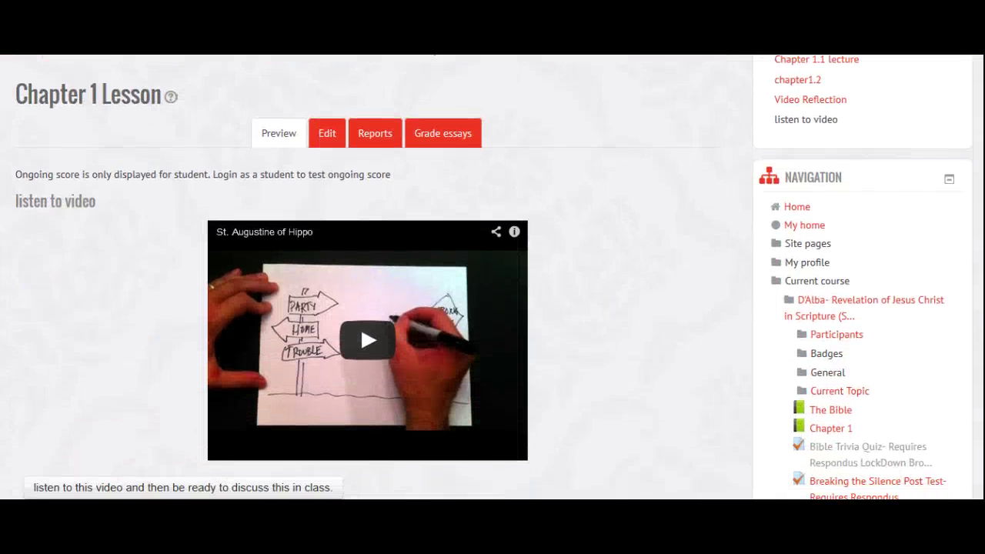
scroll(492, 308, down, 1)
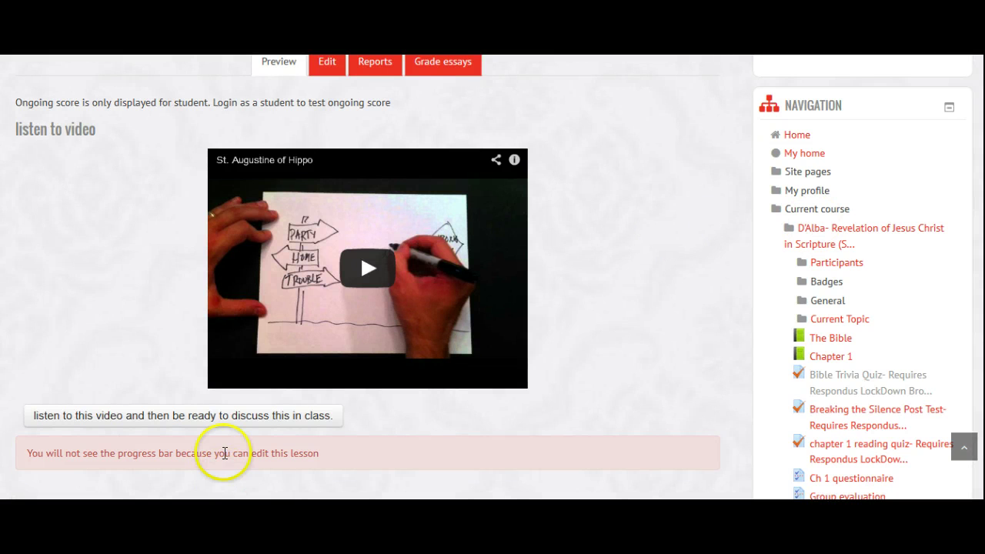
scroll(461, 408, down, 2)
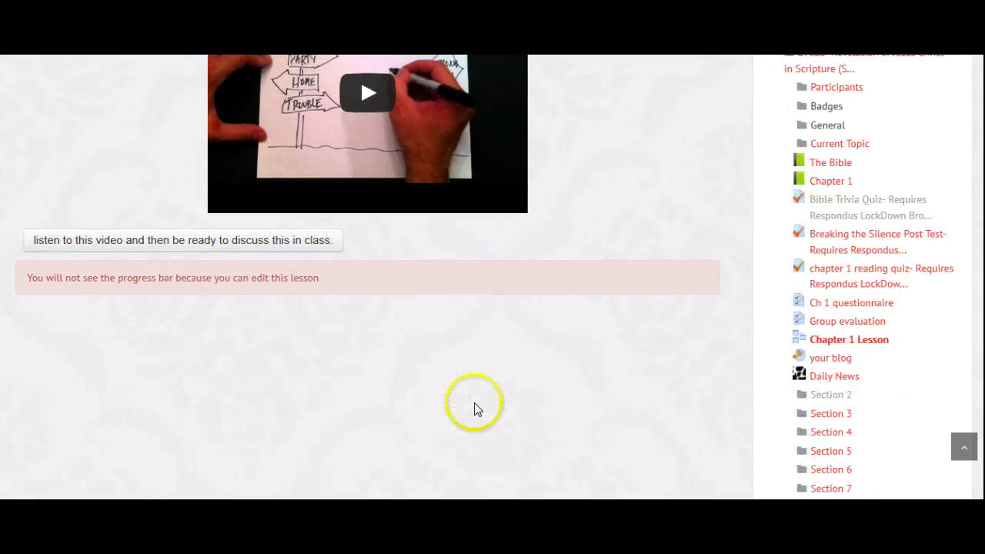
Advance to the "What about you personally?" essay page and review its four questions and answer box
click(165, 239)
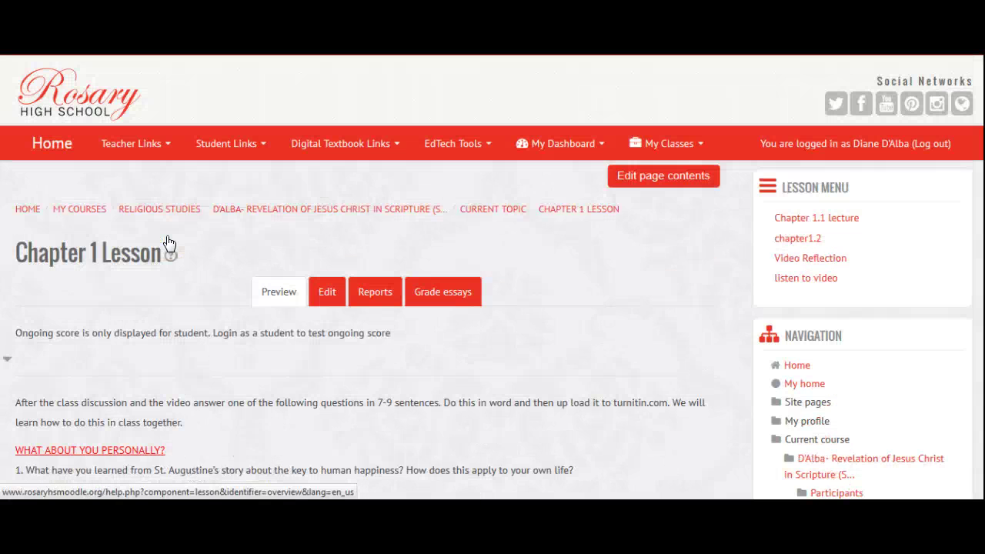
scroll(436, 251, down, 2)
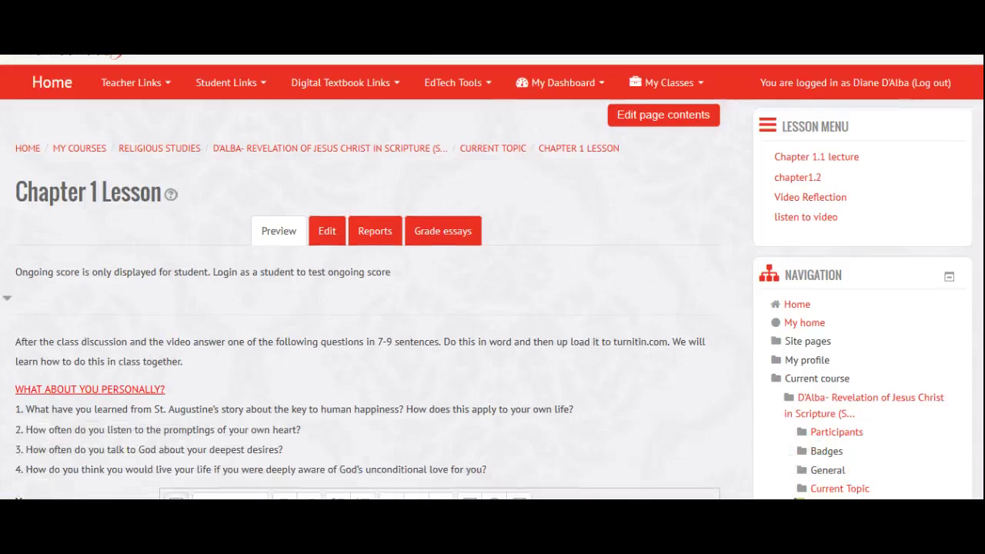
scroll(436, 277, down, 3)
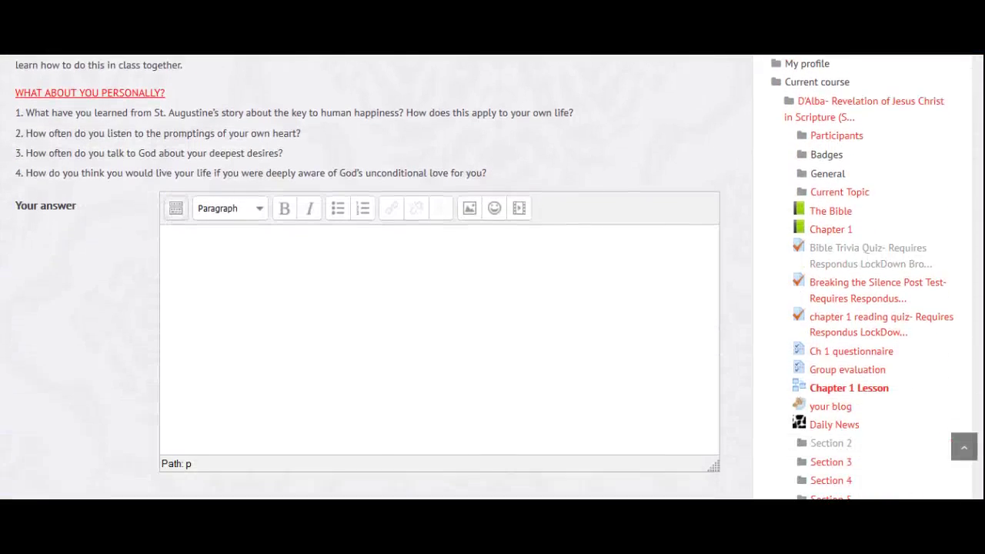
scroll(436, 277, down, 2)
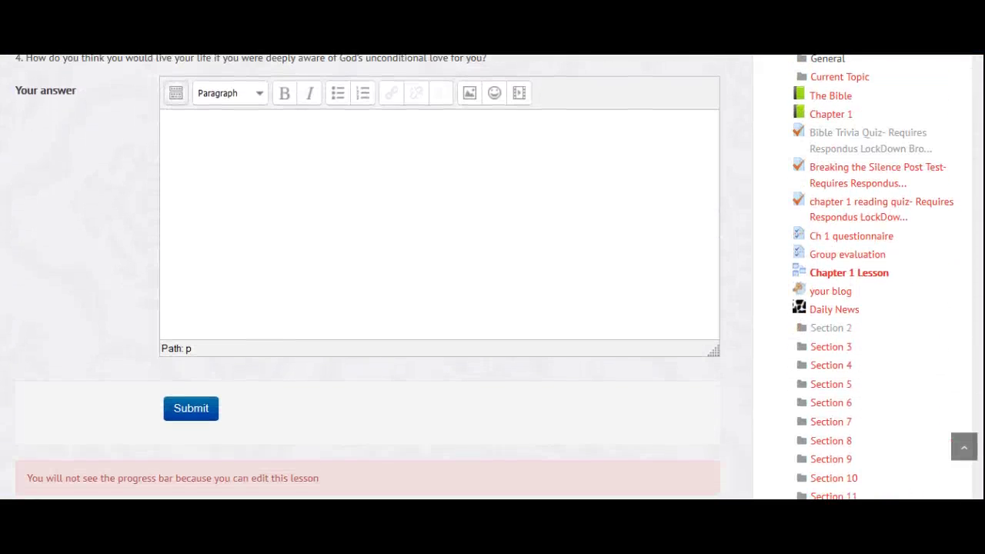
scroll(436, 277, up, 2)
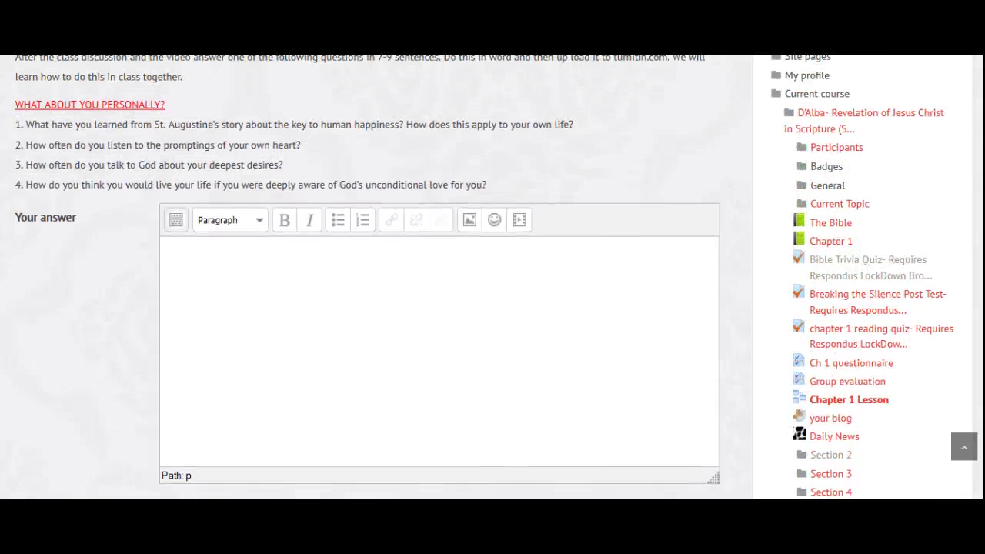
Circle "7-9 sentences" and underline the essay instructions about Word, turnitin.com and learning this in class, and clear the markings
scroll(435, 277, up, 1)
scroll(435, 277, down, 2)
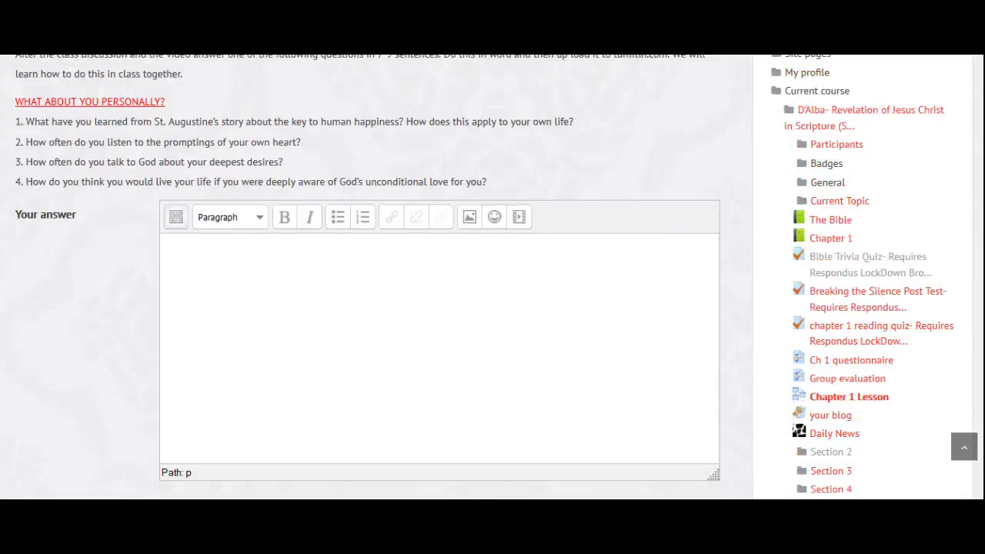
scroll(593, 146, up, 2)
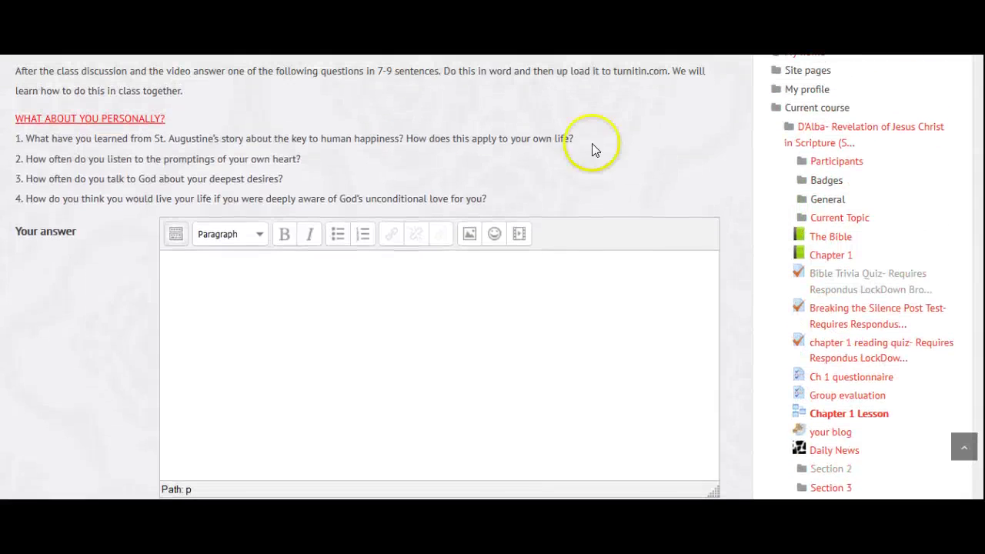
mouse_move(366, 90)
mouse_down()
mouse_move(365, 77)
mouse_move(385, 61)
mouse_move(424, 58)
mouse_move(448, 73)
mouse_move(428, 90)
mouse_move(372, 87)
mouse_up()
drag(448, 80, 675, 78)
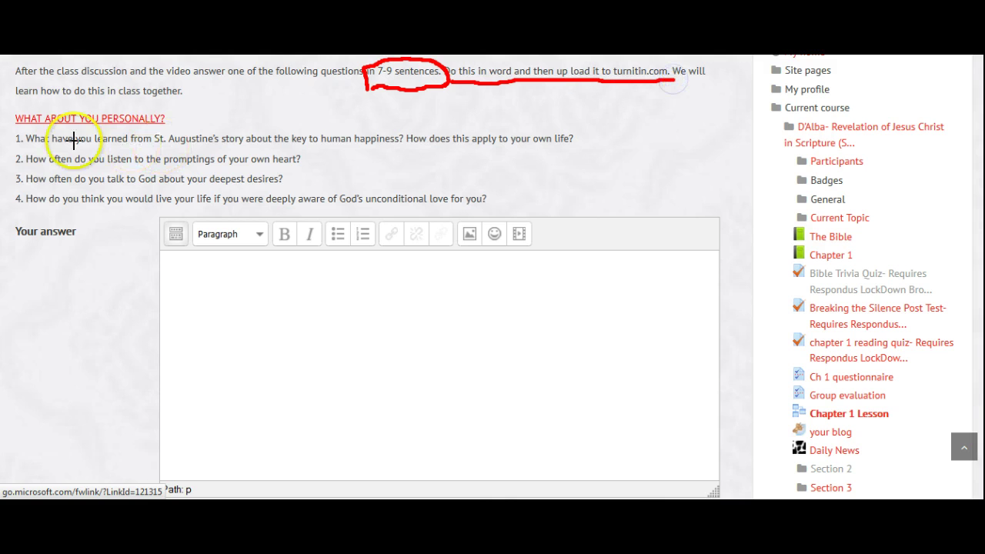
drag(18, 95, 184, 100)
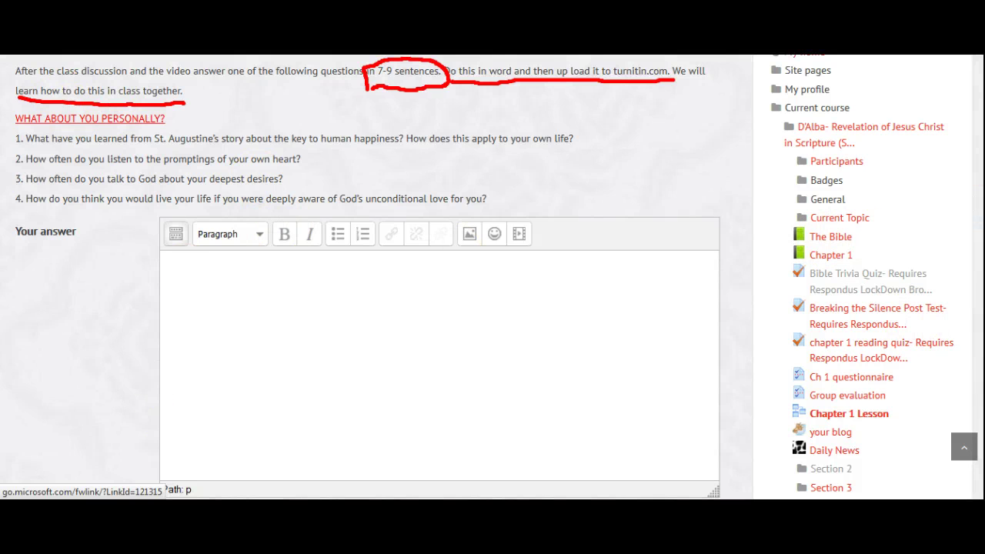
key(Escape)
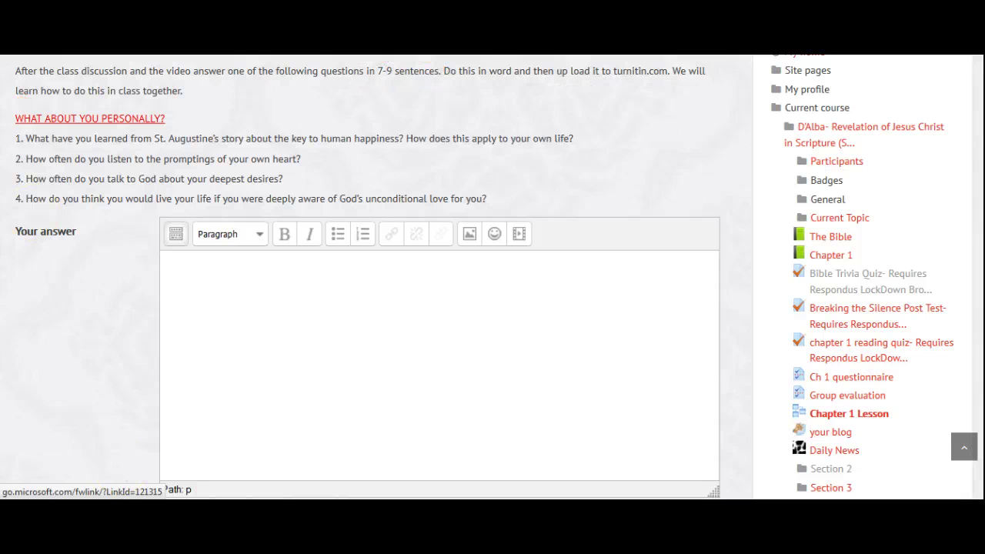
Review the rest of the essay page through its submission area, and return to the Chapter 1 Lesson heading
scroll(362, 308, down, 2)
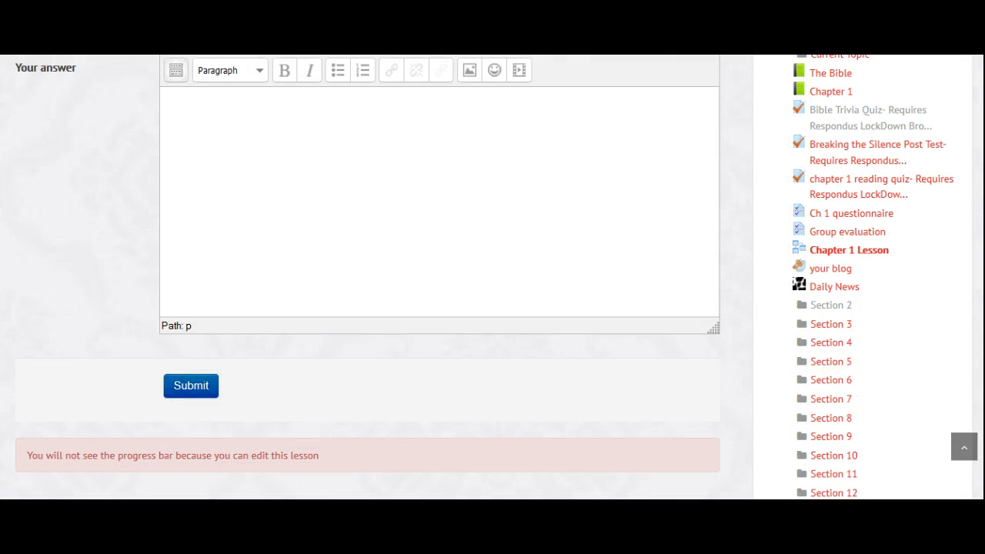
scroll(369, 277, up, 5)
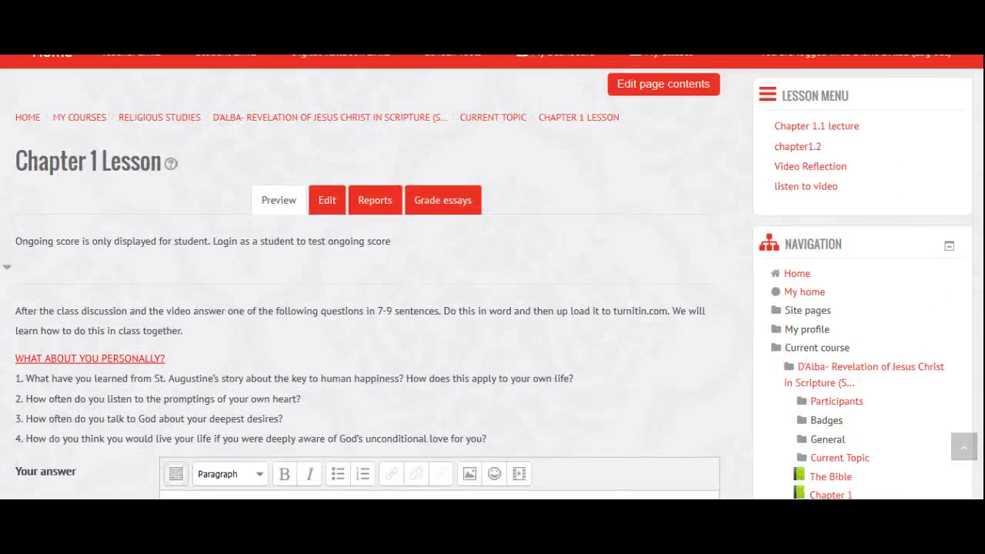